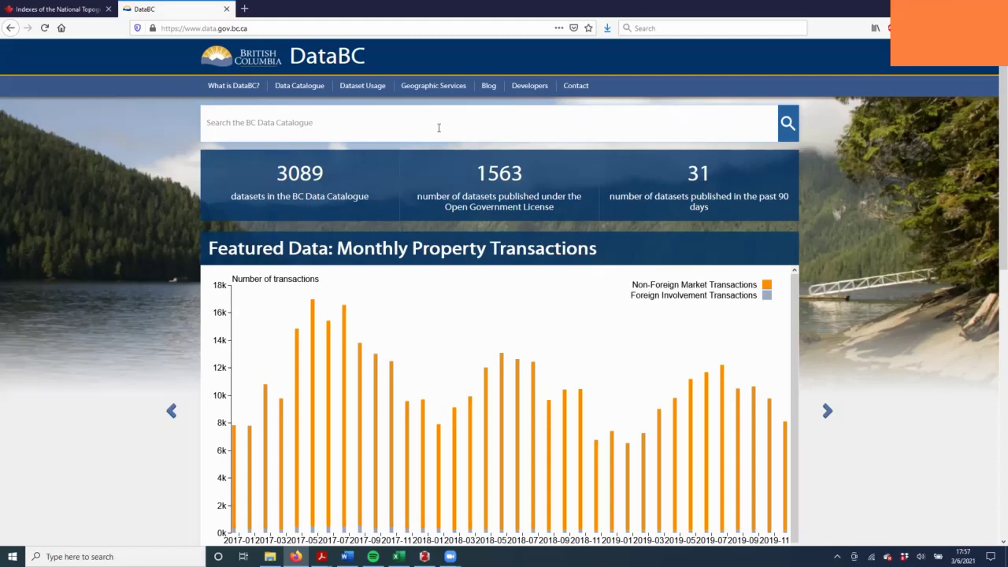
Step: Search the BC Data Catalogue for "Roads"
{"action": "left_click", "coordinate": [333, 121]}
{"action": "type", "text": "Roads"}
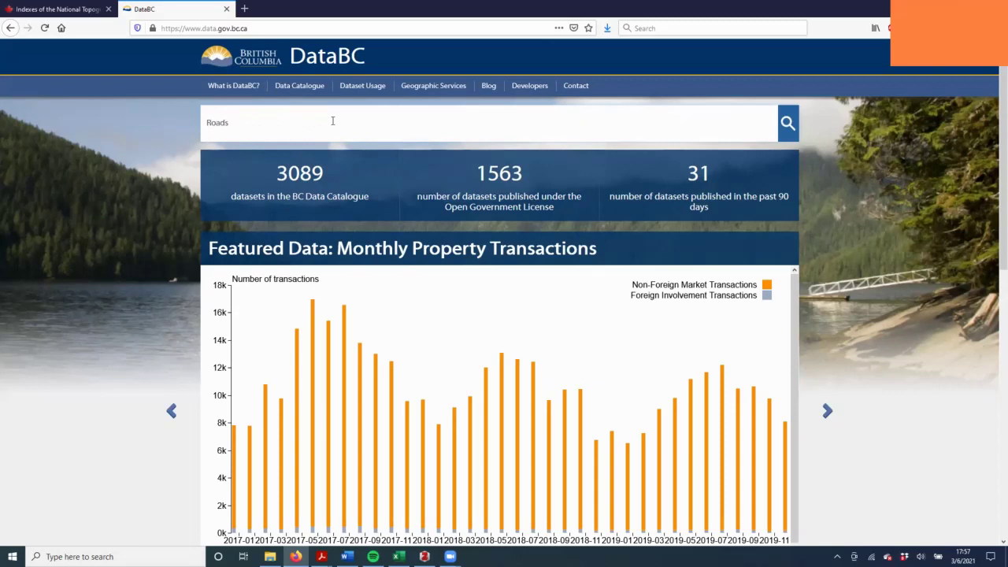
{"action": "key", "text": "Return"}
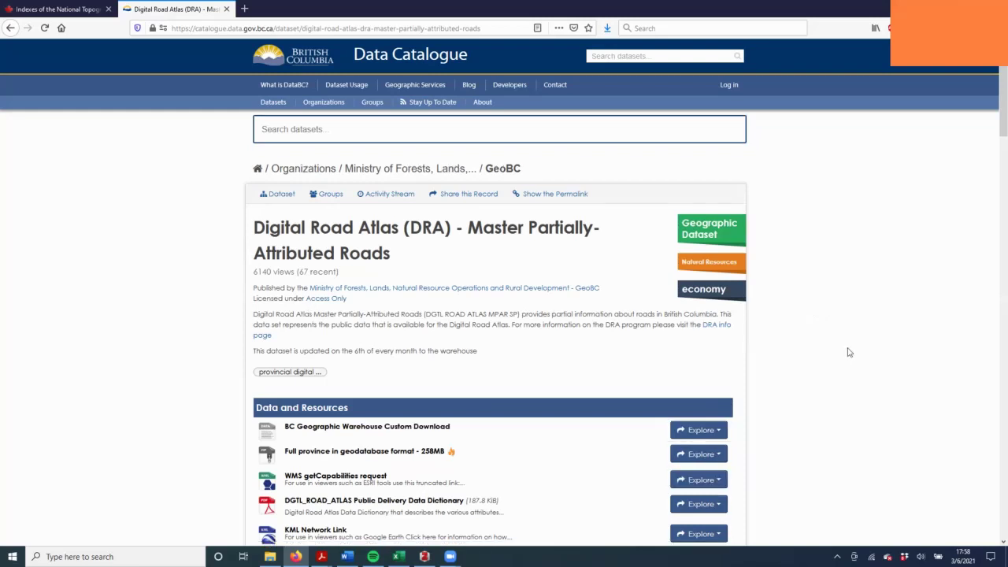
Step: Examine the Digital Road Atlas record's data resources, the custom download's access options and the map preview of the roads
{"action": "scroll", "coordinate": [848, 352], "scroll_direction": "down", "scroll_amount": 3}
{"action": "scroll", "coordinate": [854, 323], "scroll_direction": "up", "scroll_amount": 1}
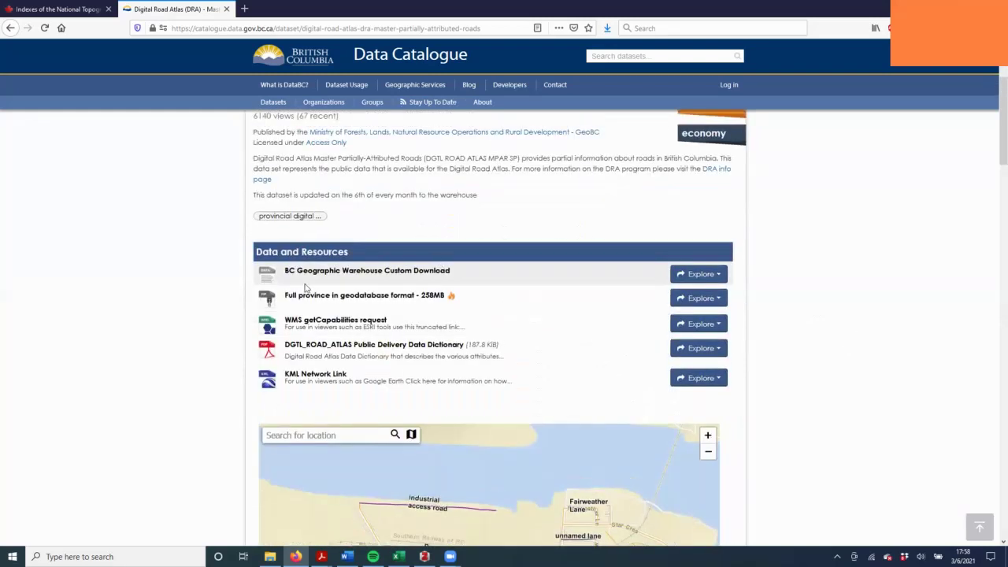
{"action": "left_click", "coordinate": [723, 274]}
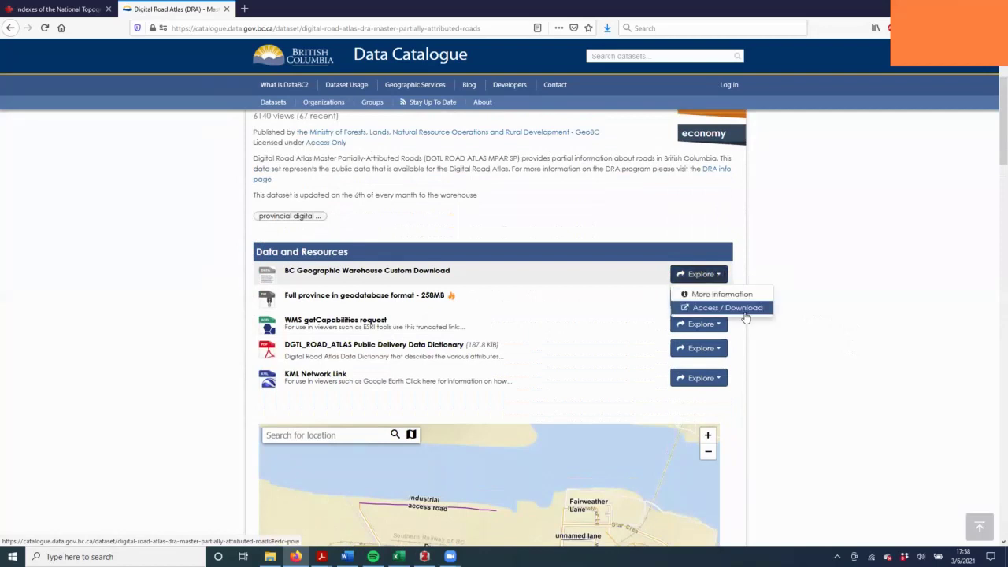
{"action": "left_click", "coordinate": [828, 273]}
{"action": "scroll", "coordinate": [830, 273], "scroll_direction": "down", "scroll_amount": 3}
{"action": "scroll", "coordinate": [830, 273], "scroll_direction": "down", "scroll_amount": 5}
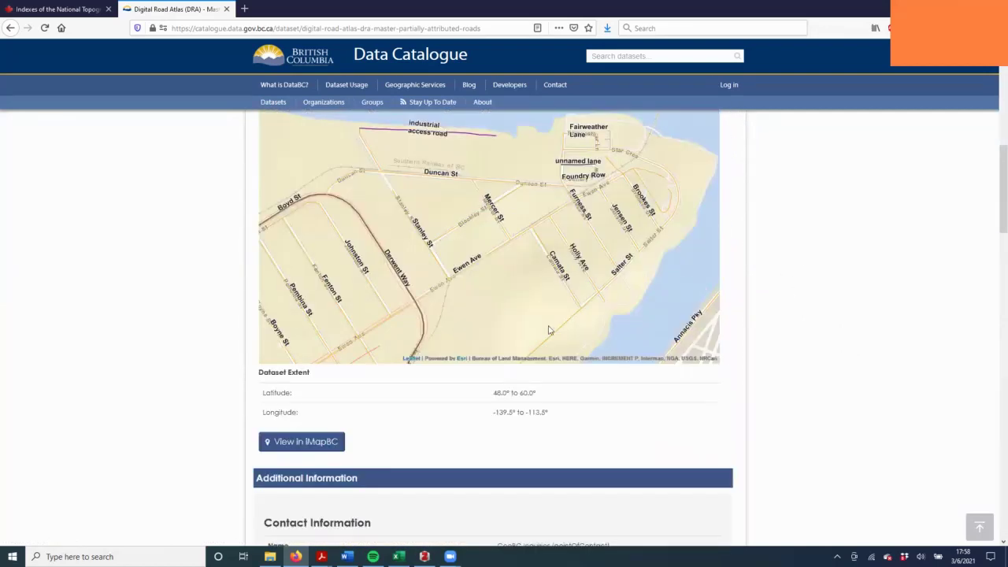
{"action": "scroll", "coordinate": [840, 302], "scroll_direction": "up", "scroll_amount": 3}
{"action": "left_click_drag", "start_coordinate": [556, 307], "coordinate": [641, 234]}
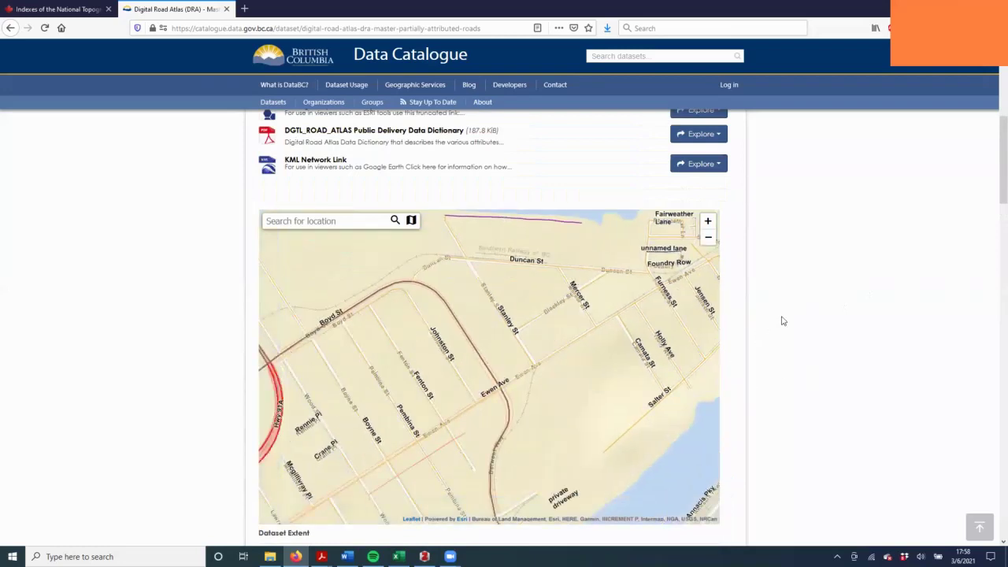
Step: Check the contact, access and metadata information of the Digital Road Atlas record, including its published and last modified dates
{"action": "scroll", "coordinate": [805, 319], "scroll_direction": "down", "scroll_amount": 5}
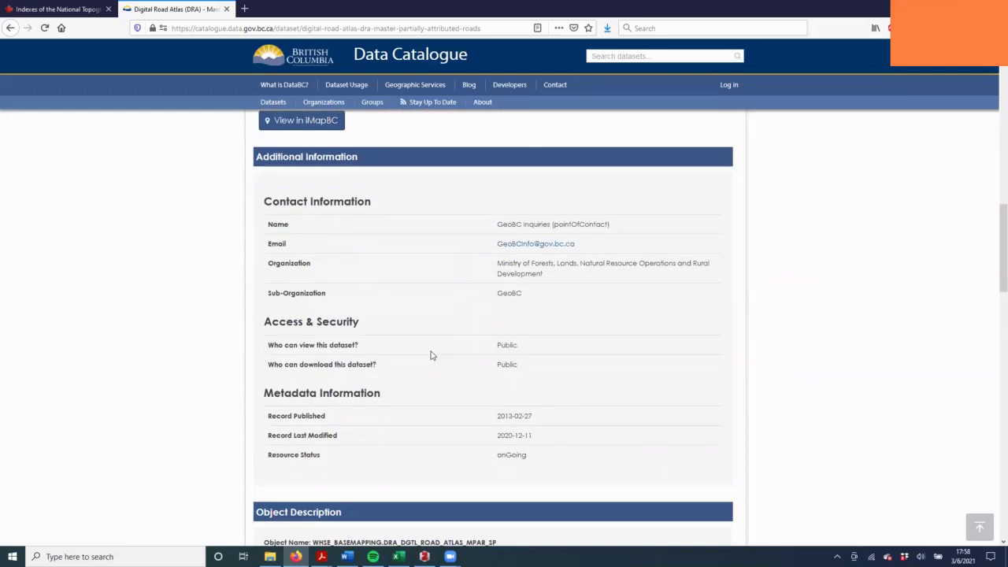
{"action": "left_click_drag", "start_coordinate": [493, 418], "coordinate": [561, 425]}
{"action": "left_click", "coordinate": [476, 435]}
{"action": "left_click_drag", "start_coordinate": [476, 434], "coordinate": [541, 441]}
{"action": "scroll", "coordinate": [630, 398], "scroll_direction": "down", "scroll_amount": 3}
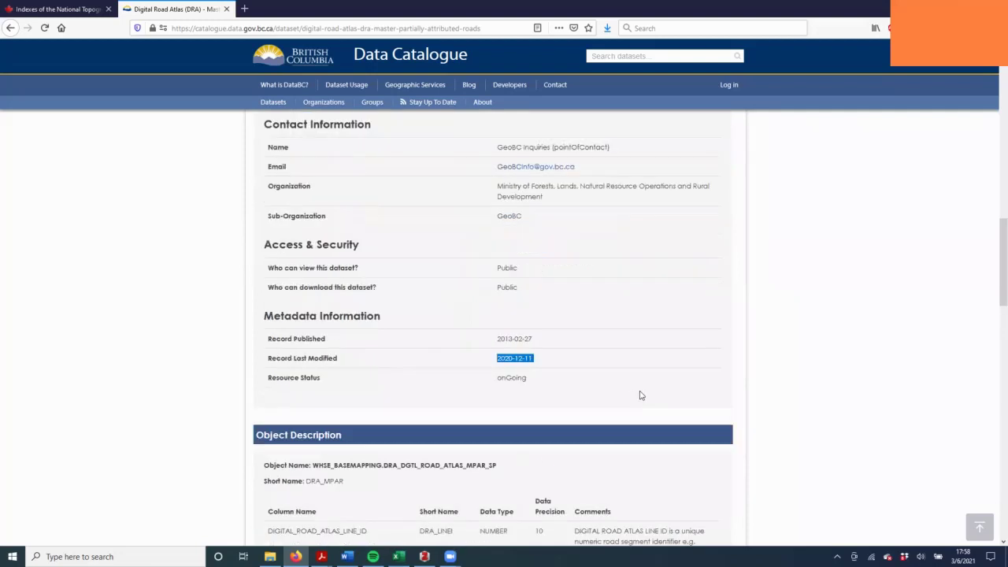
Step: Examine the object description table's column names, data types and comments, including those for DIGITAL_ROAD_ATLAS_LINE_ID and ROAD_NAME_ALIAS1
{"action": "scroll", "coordinate": [339, 361], "scroll_direction": "down", "scroll_amount": 2}
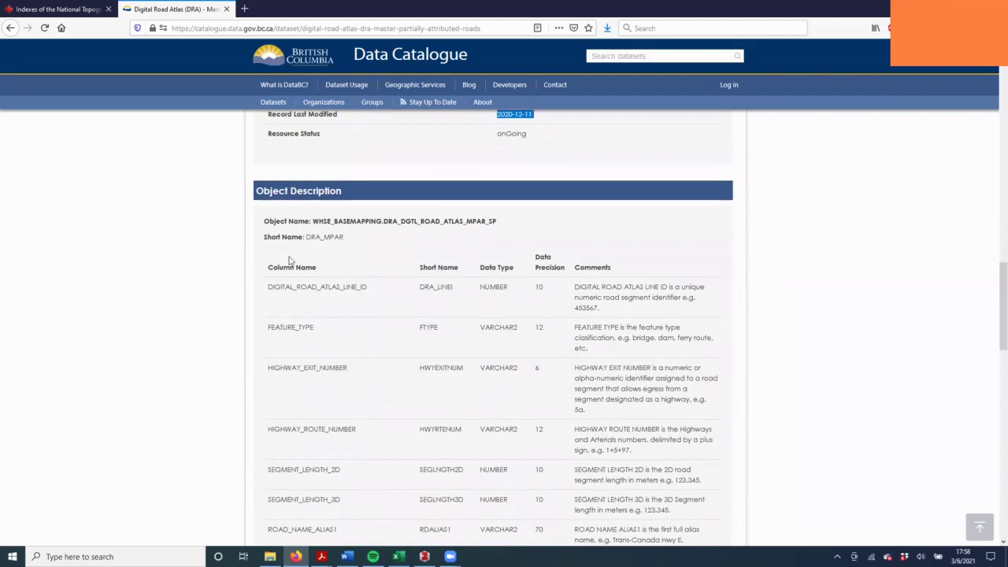
{"action": "scroll", "coordinate": [319, 261], "scroll_direction": "down", "scroll_amount": 1}
{"action": "scroll", "coordinate": [318, 262], "scroll_direction": "down", "scroll_amount": 1}
{"action": "left_click_drag", "start_coordinate": [268, 181], "coordinate": [372, 329]}
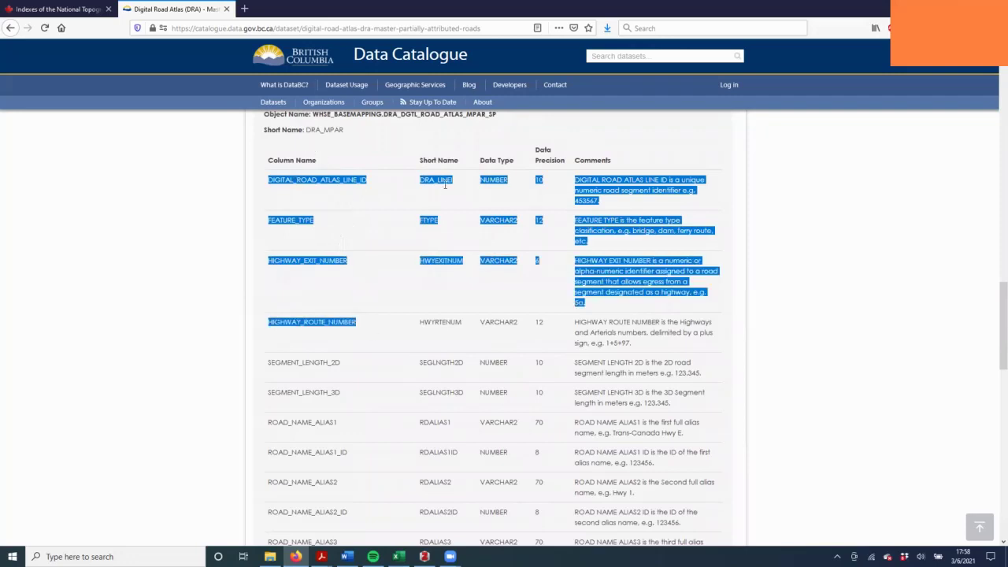
{"action": "left_click", "coordinate": [495, 182]}
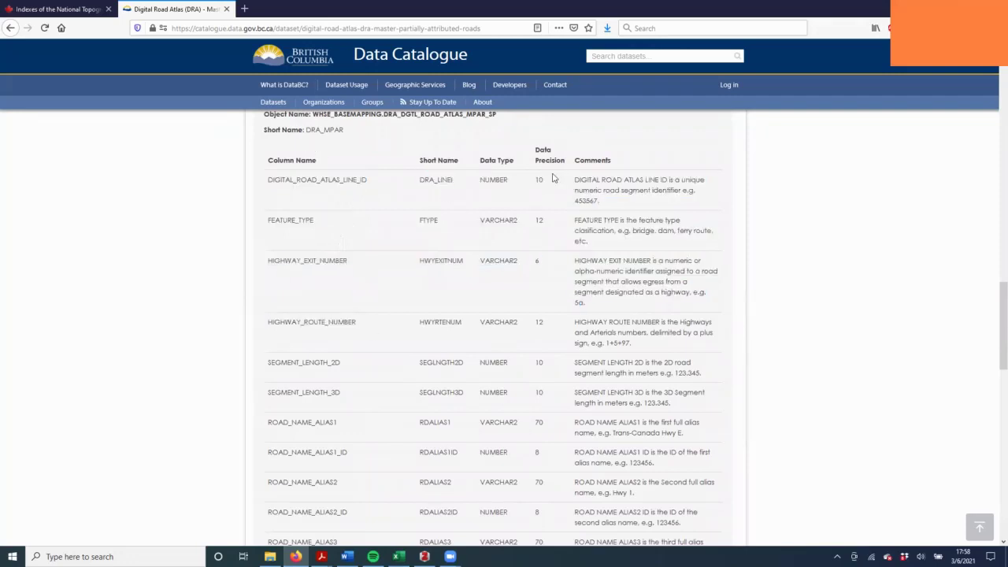
{"action": "left_click_drag", "start_coordinate": [574, 180], "coordinate": [628, 207]}
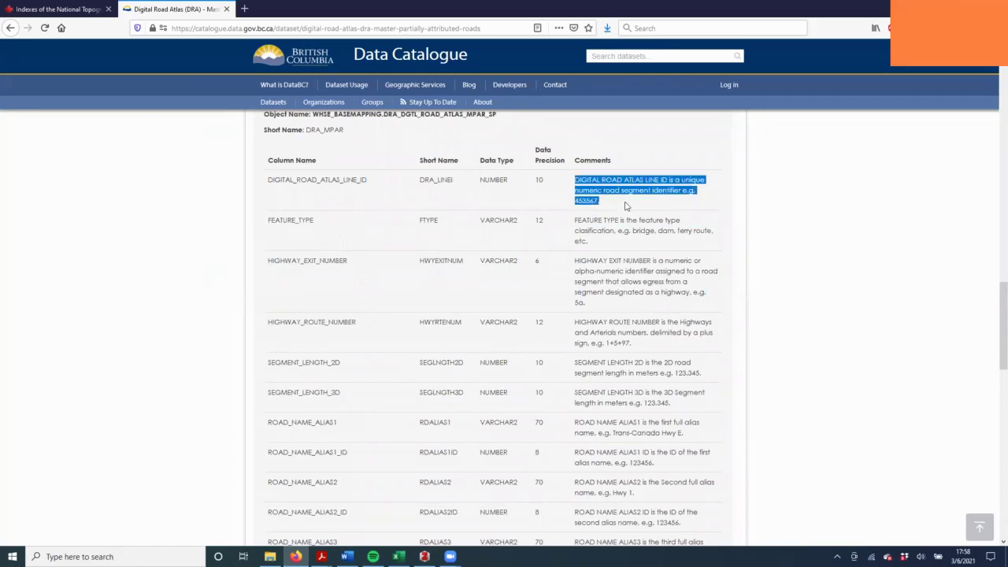
{"action": "scroll", "coordinate": [593, 300], "scroll_direction": "down", "scroll_amount": 2}
{"action": "scroll", "coordinate": [591, 313], "scroll_direction": "down", "scroll_amount": 1}
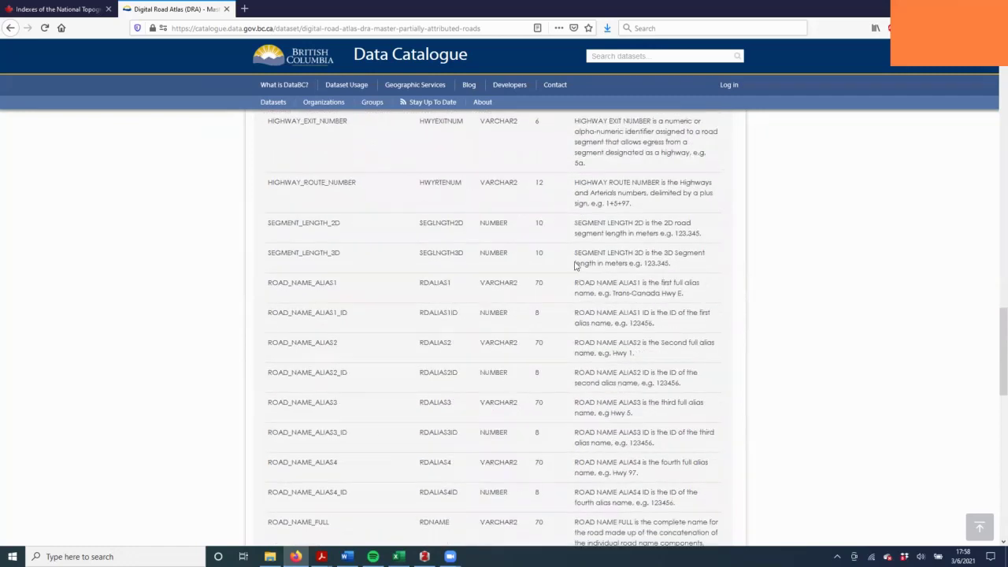
{"action": "left_click_drag", "start_coordinate": [576, 261], "coordinate": [703, 279]}
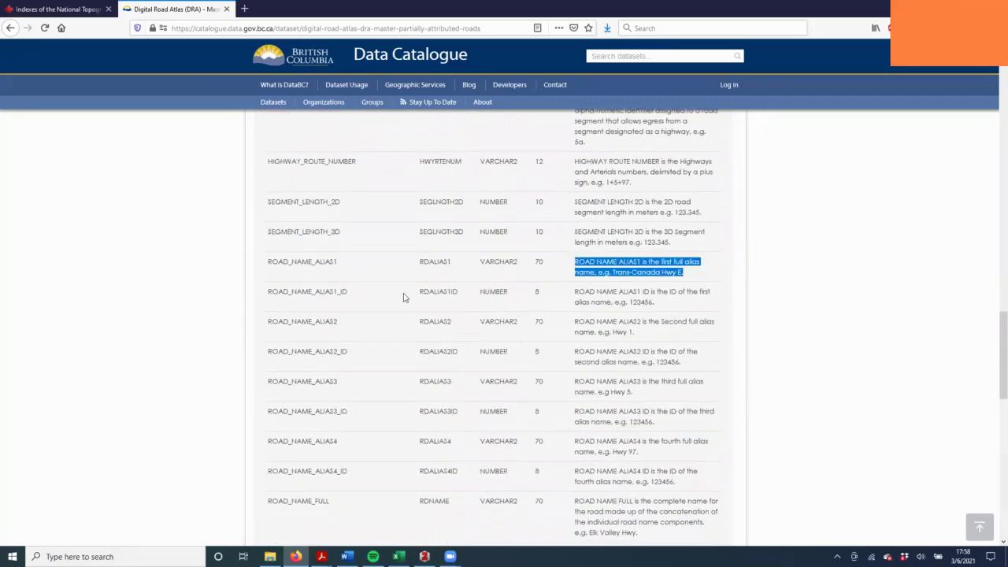
Step: Open the download order form for the BC Geographic Warehouse Custom Download and move its window clear of the page's left side
{"action": "scroll", "coordinate": [441, 309], "scroll_direction": "up", "scroll_amount": 8}
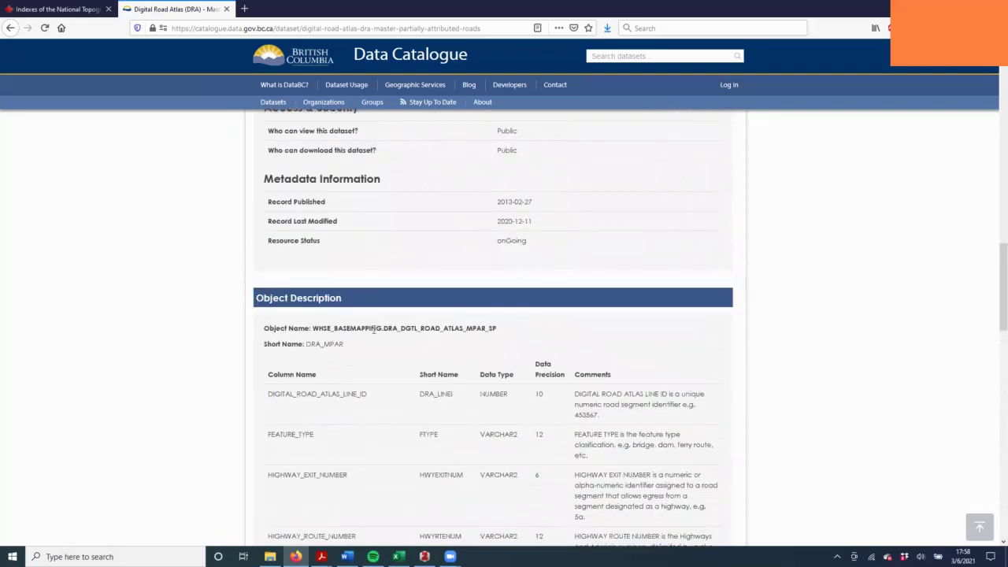
{"action": "scroll", "coordinate": [354, 313], "scroll_direction": "up", "scroll_amount": 9}
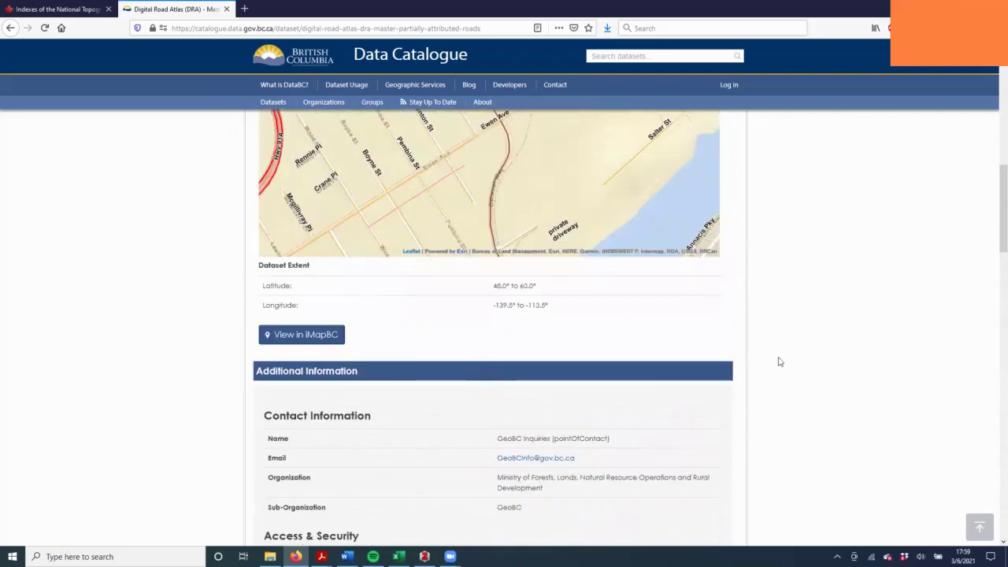
{"action": "scroll", "coordinate": [780, 362], "scroll_direction": "up", "scroll_amount": 10}
{"action": "scroll", "coordinate": [805, 357], "scroll_direction": "up", "scroll_amount": 4}
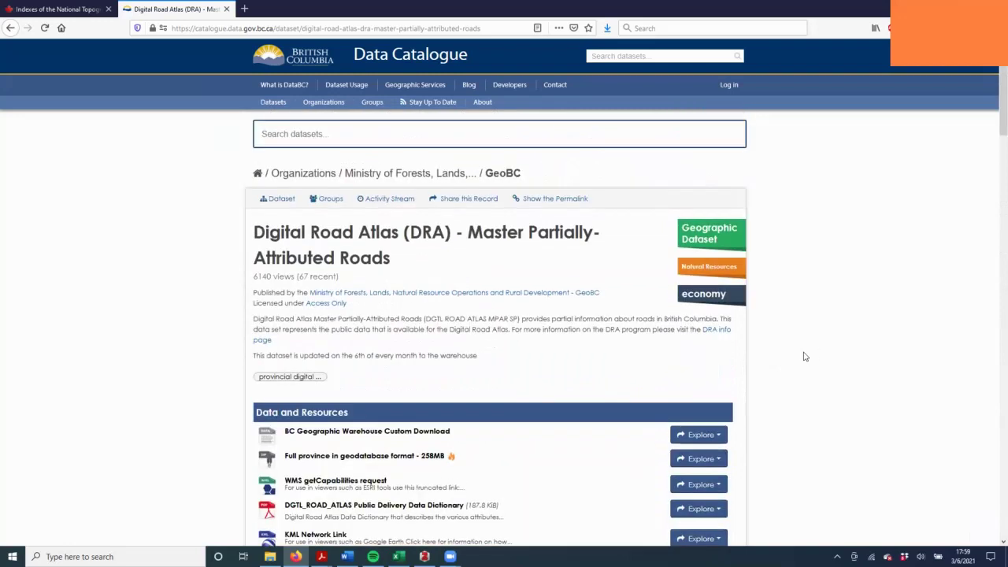
{"action": "scroll", "coordinate": [820, 268], "scroll_direction": "down", "scroll_amount": 1}
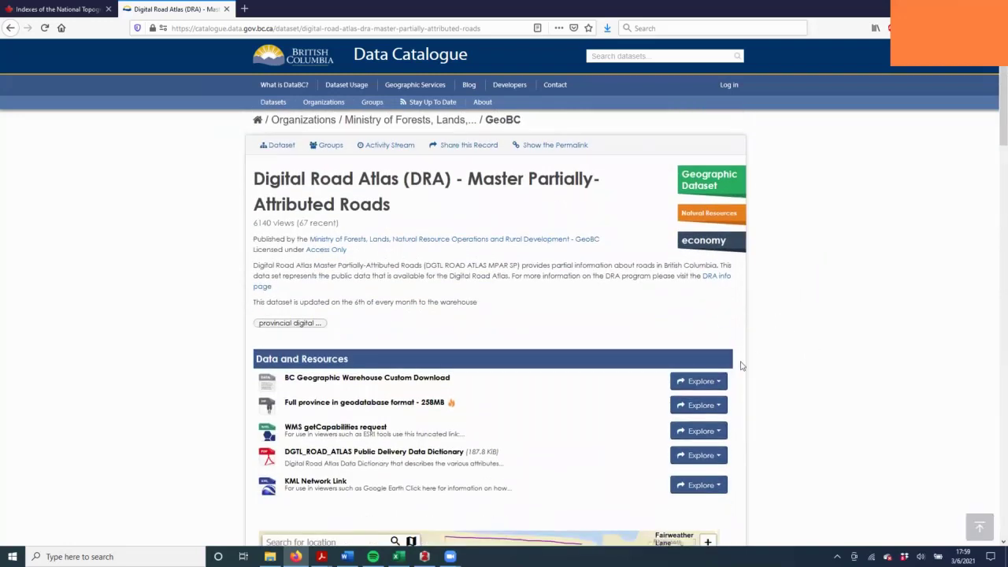
{"action": "left_click", "coordinate": [720, 382]}
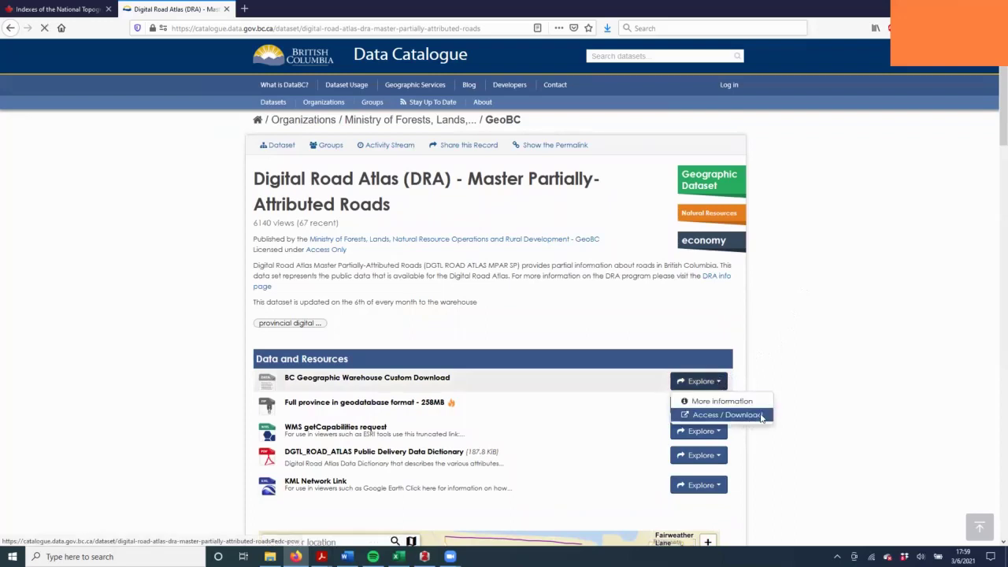
{"action": "left_click", "coordinate": [761, 416]}
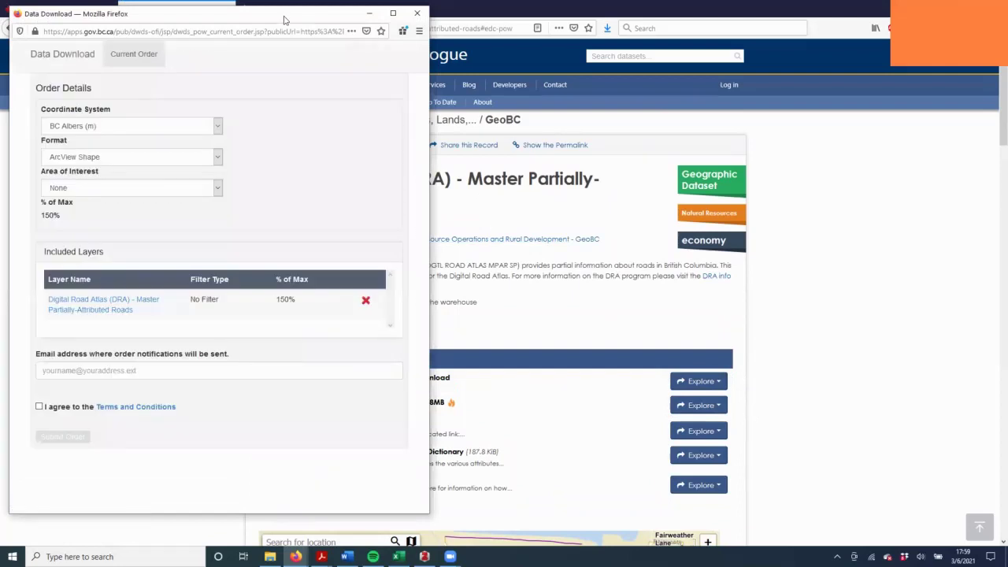
{"action": "left_click_drag", "start_coordinate": [284, 20], "coordinate": [661, 62]}
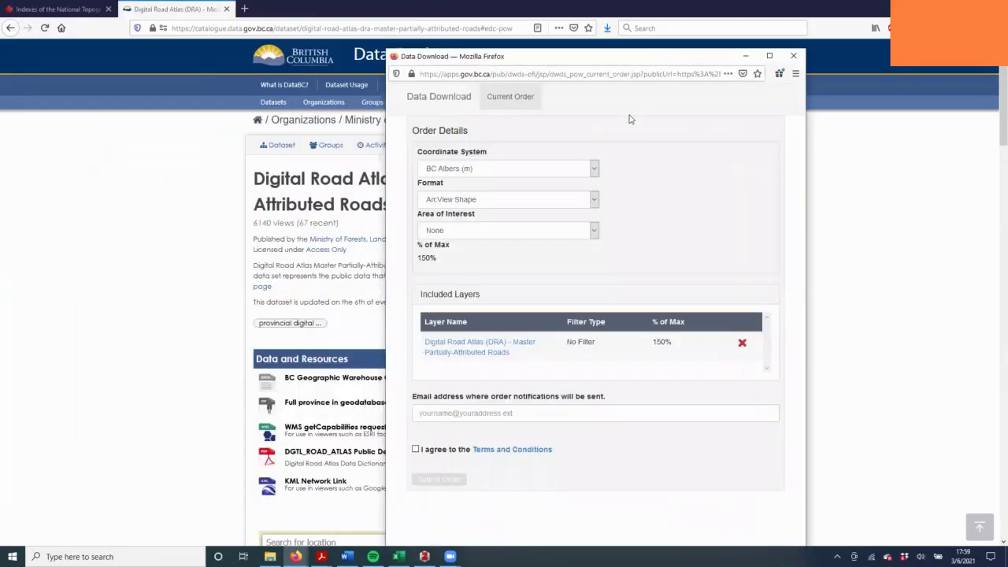
Step: Set the order's coordinate system to BC Albers (m) and its format to ArcView Shape
{"action": "left_click", "coordinate": [559, 171]}
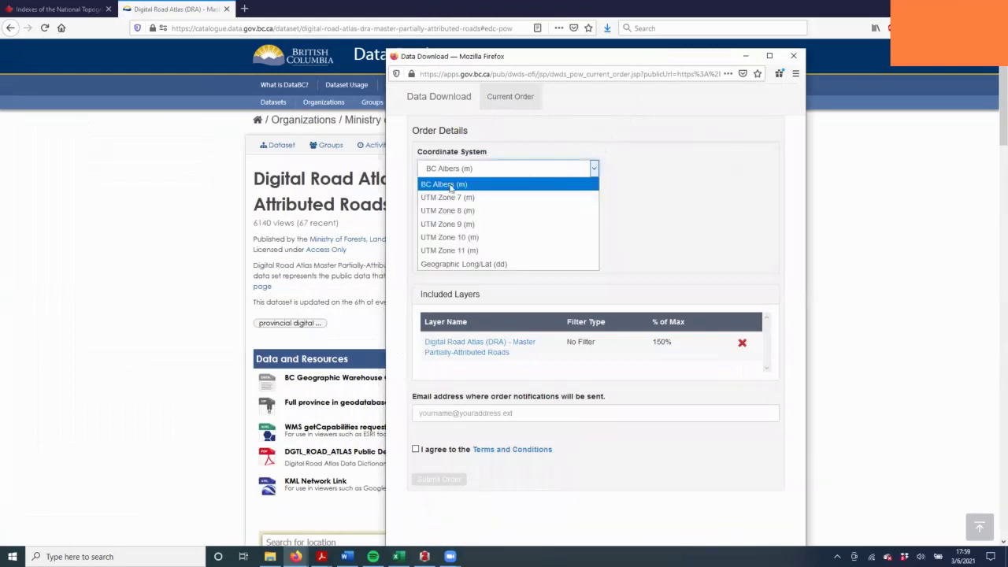
{"action": "left_click", "coordinate": [486, 186]}
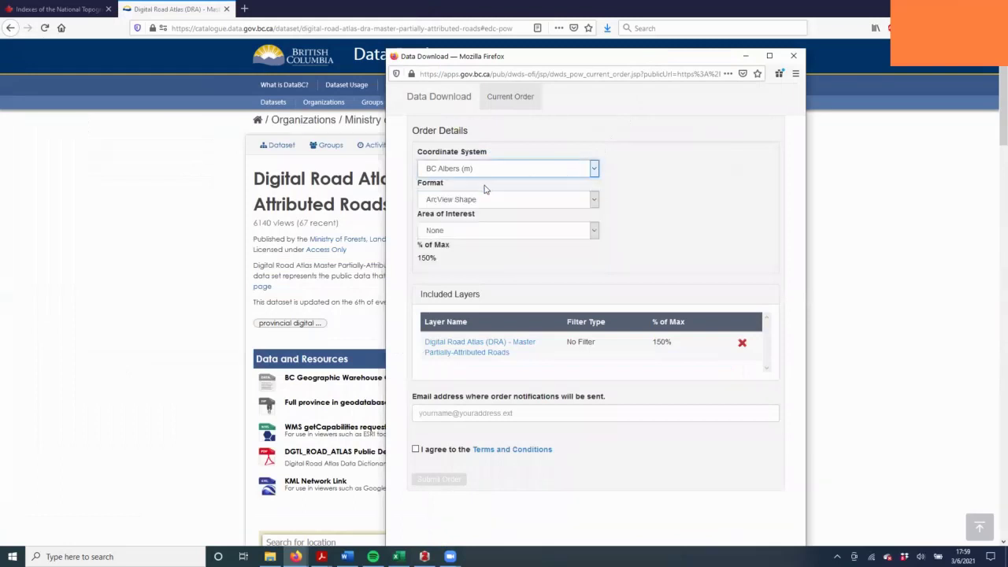
{"action": "left_click", "coordinate": [532, 200]}
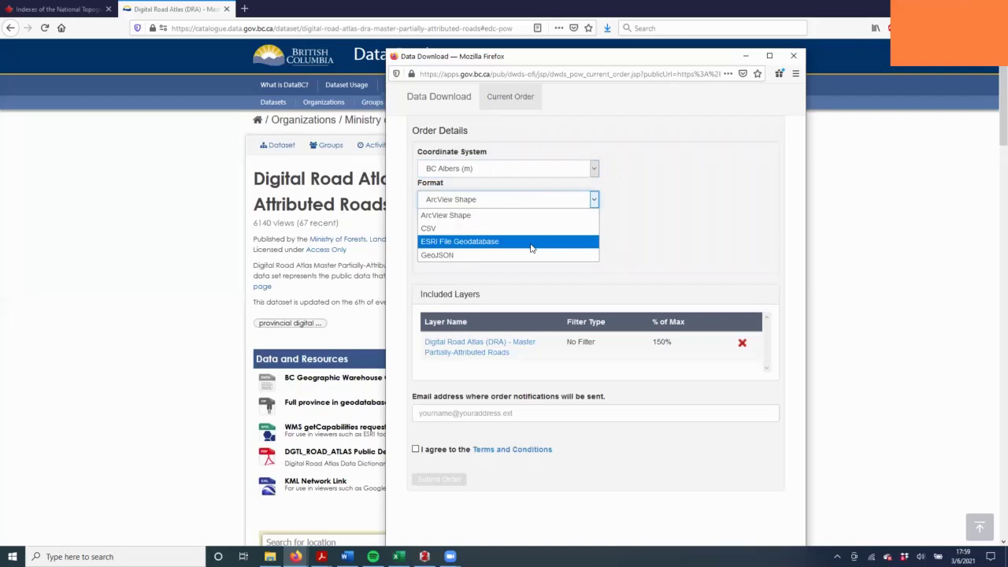
{"action": "left_click", "coordinate": [473, 223]}
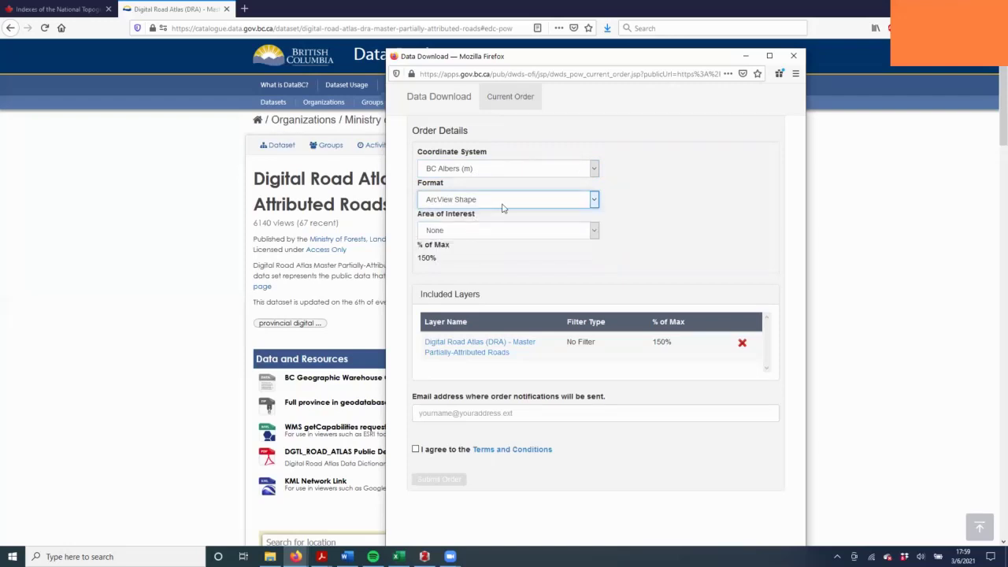
{"action": "left_click", "coordinate": [502, 203]}
{"action": "left_click", "coordinate": [700, 213]}
Step: Check the road layer's % of Max value and set the order's area of interest to Mapsheet, ready for a mapsheet number
{"action": "left_click", "coordinate": [572, 236]}
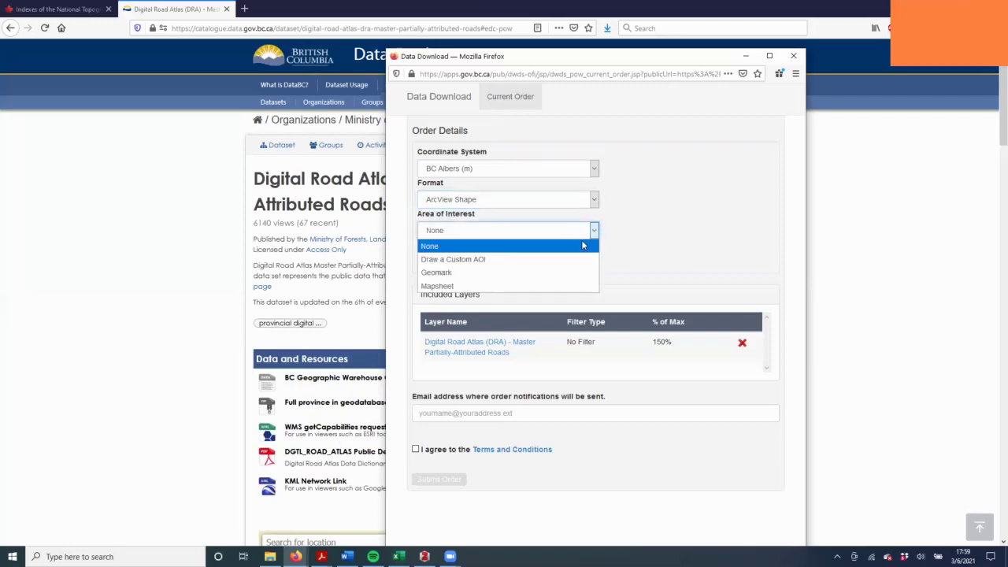
{"action": "left_click", "coordinate": [683, 244]}
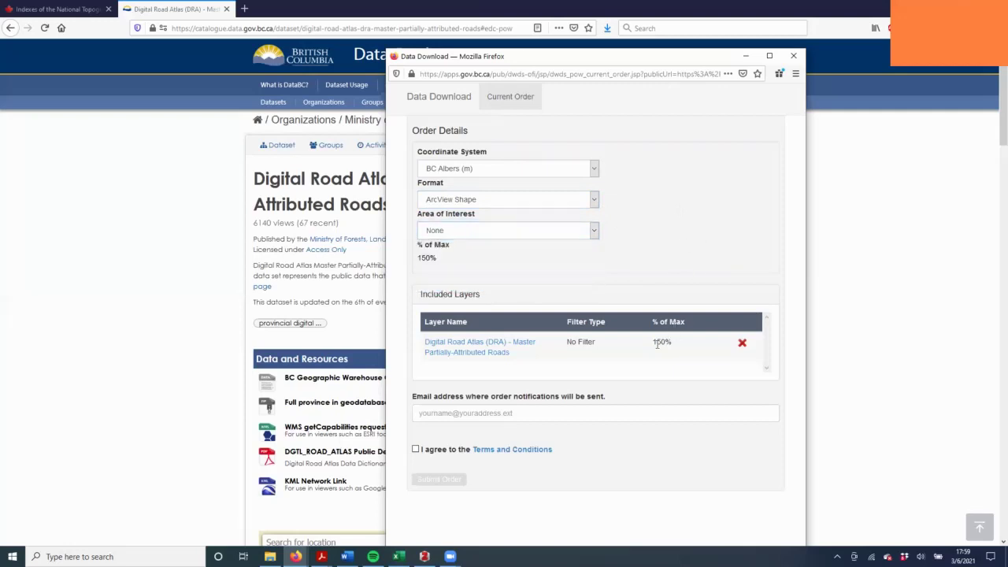
{"action": "left_click_drag", "start_coordinate": [654, 323], "coordinate": [707, 331]}
{"action": "left_click_drag", "start_coordinate": [645, 345], "coordinate": [676, 346]}
{"action": "left_click", "coordinate": [676, 345]}
{"action": "left_click_drag", "start_coordinate": [652, 344], "coordinate": [678, 344]}
{"action": "left_click", "coordinate": [586, 237]}
{"action": "left_click", "coordinate": [504, 285]}
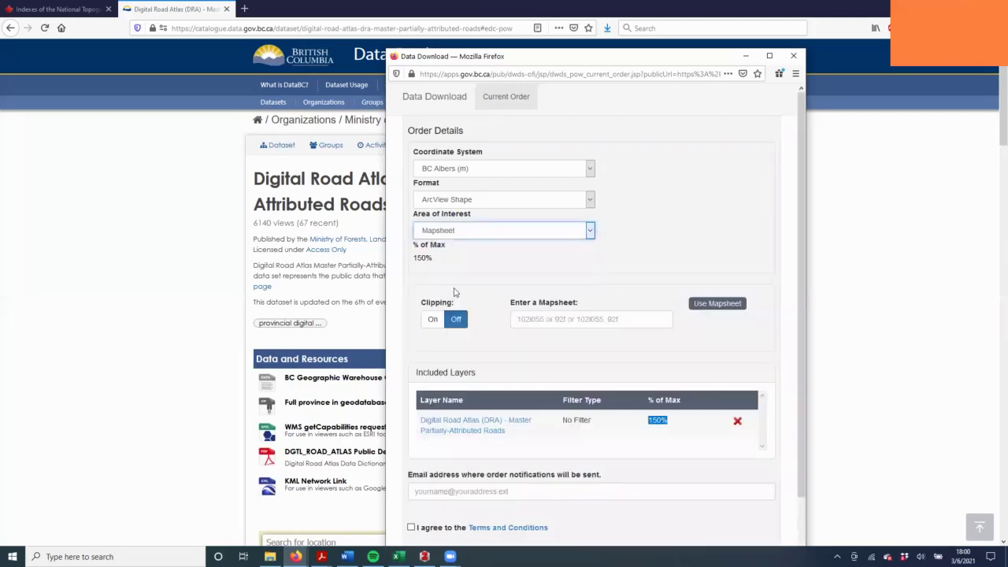
{"action": "left_click", "coordinate": [598, 321]}
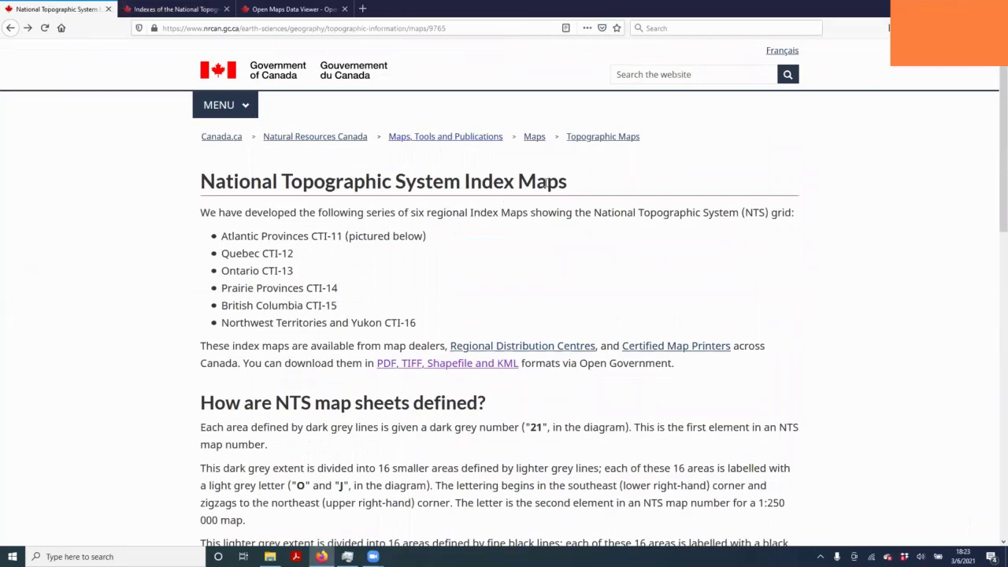
Step: Read how NTS map sheets are defined and numbered on the National Topographic System Index Maps page
{"action": "scroll", "coordinate": [783, 192], "scroll_direction": "down", "scroll_amount": 8}
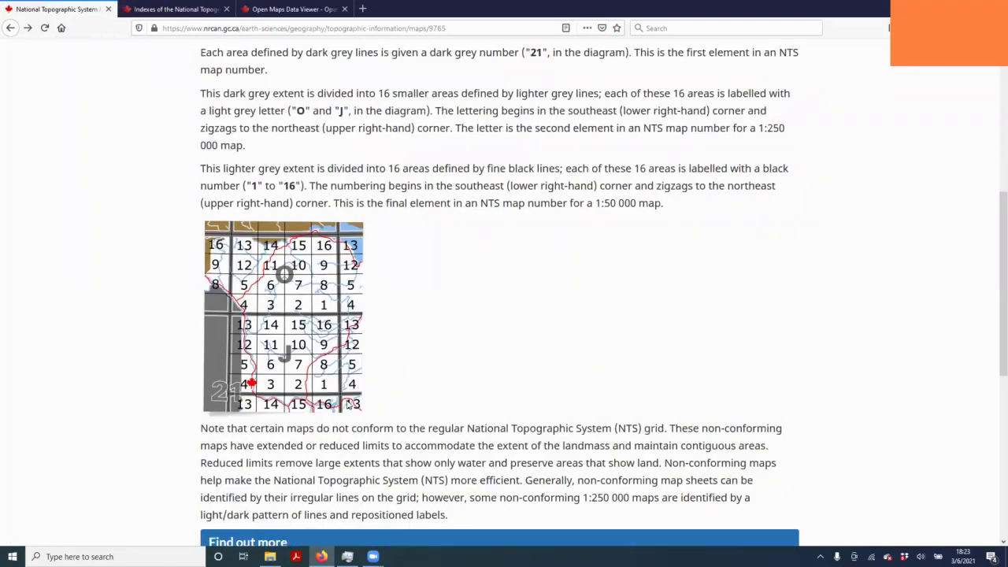
{"action": "scroll", "coordinate": [575, 320], "scroll_direction": "up", "scroll_amount": 2}
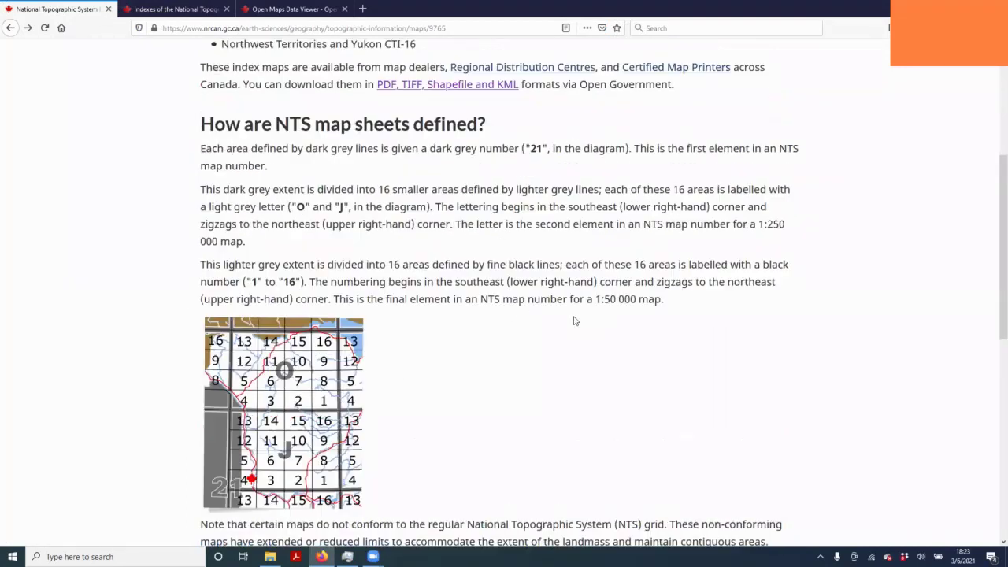
{"action": "scroll", "coordinate": [575, 320], "scroll_direction": "up", "scroll_amount": 5}
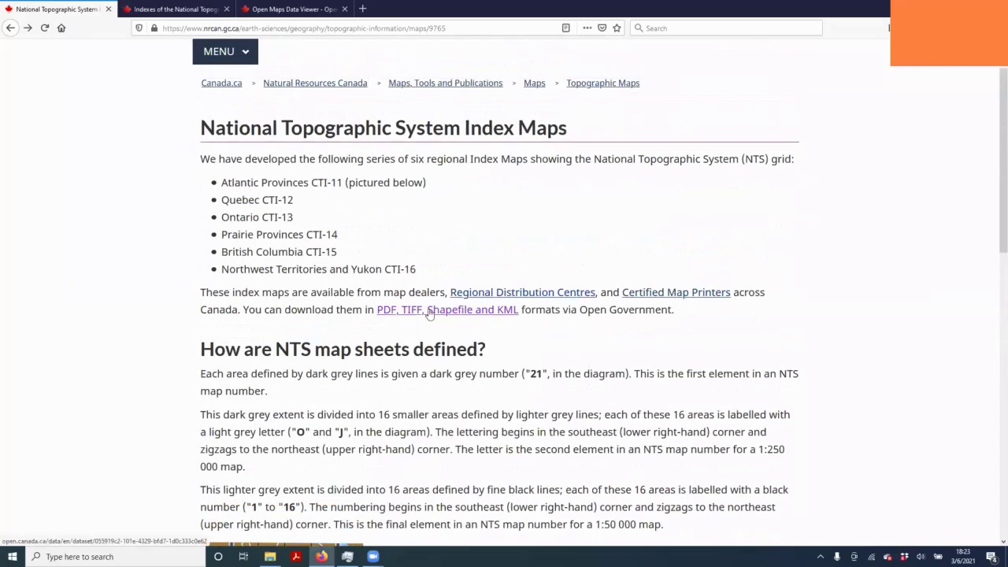
Step: Go to the Open Government dataset page for the Indexes of the National Topographic System of Canada
{"action": "left_click", "coordinate": [181, 8]}
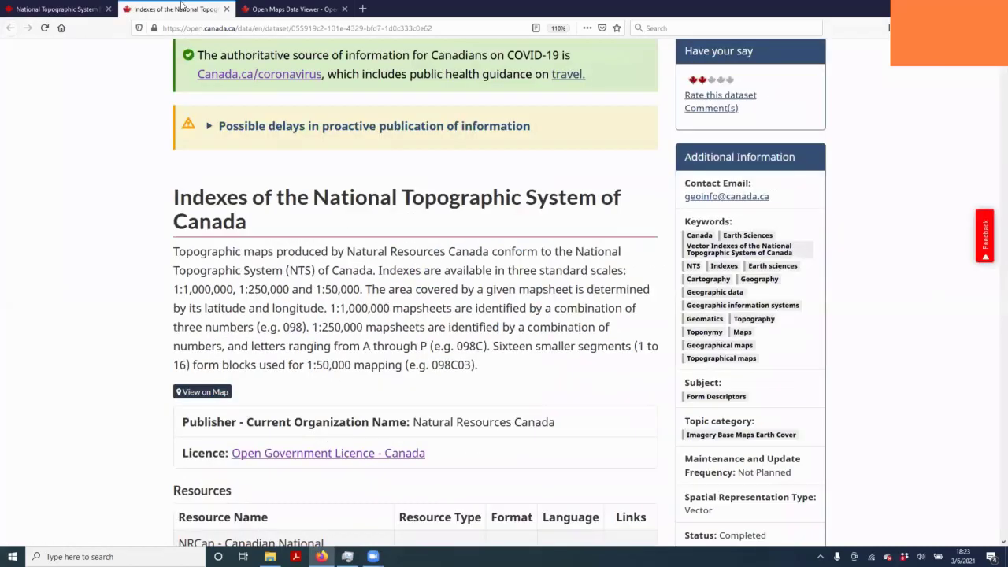
{"action": "key", "text": "ctrl+Page_Up"}
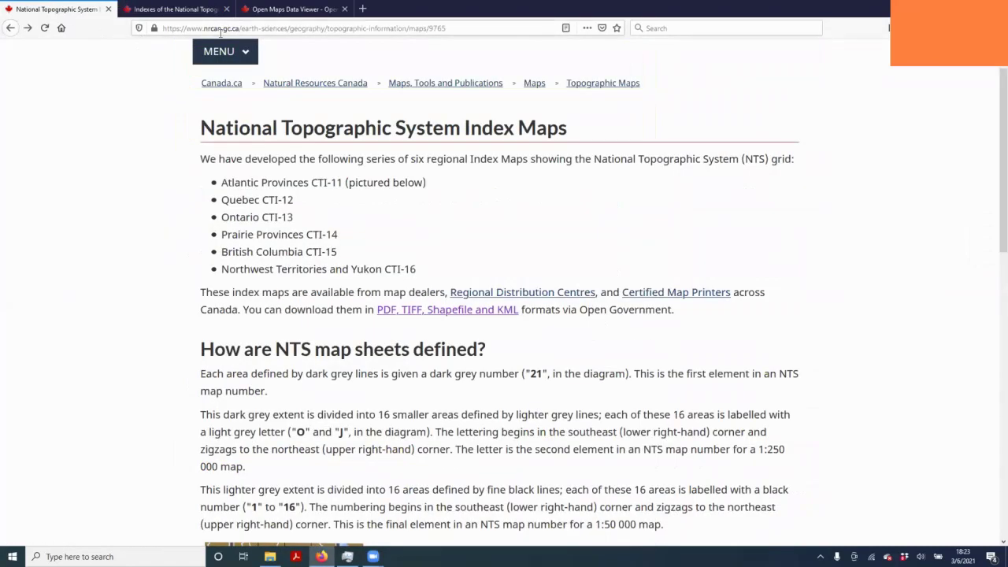
{"action": "key", "text": "ctrl+Page_Down"}
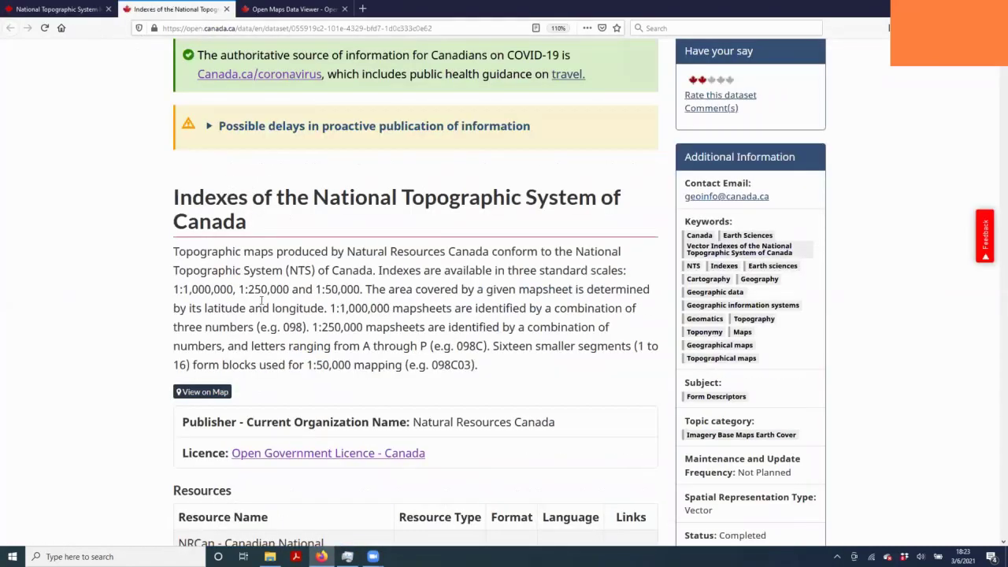
Step: Review the NTS index dataset's description and its list of available resources and formats
{"action": "scroll", "coordinate": [305, 229], "scroll_direction": "down", "scroll_amount": 3}
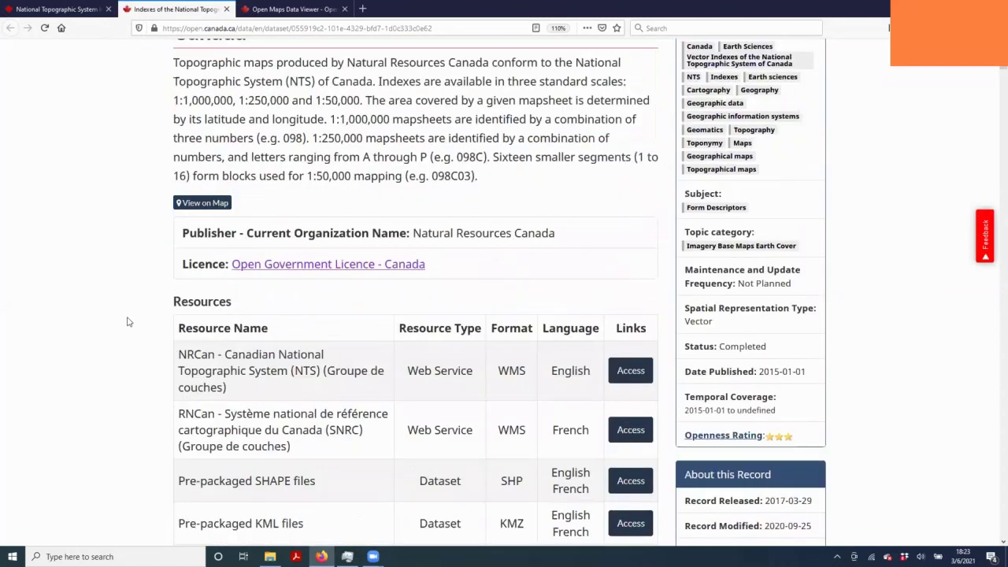
{"action": "scroll", "coordinate": [120, 342], "scroll_direction": "down", "scroll_amount": 4}
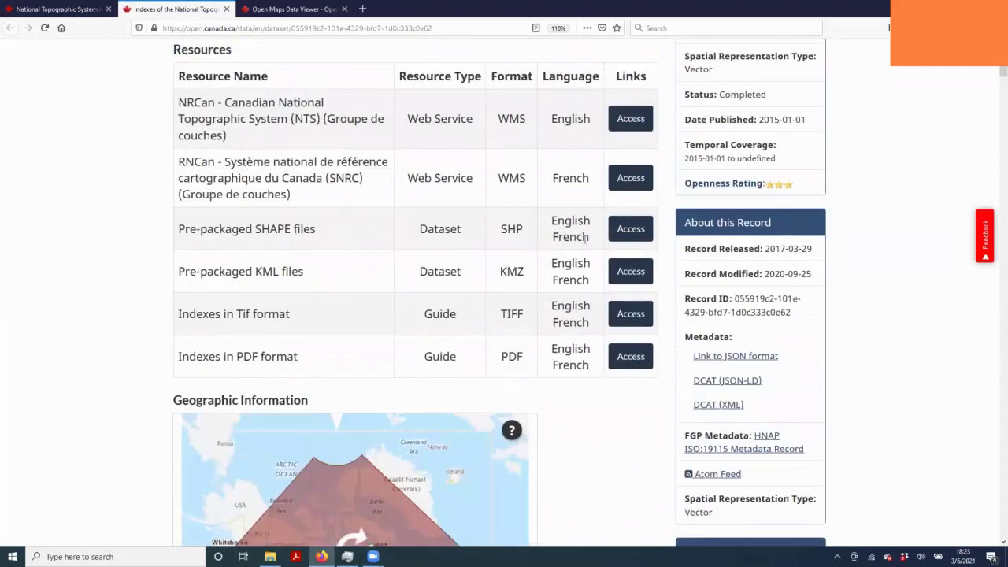
{"action": "scroll", "coordinate": [496, 235], "scroll_direction": "up", "scroll_amount": 4}
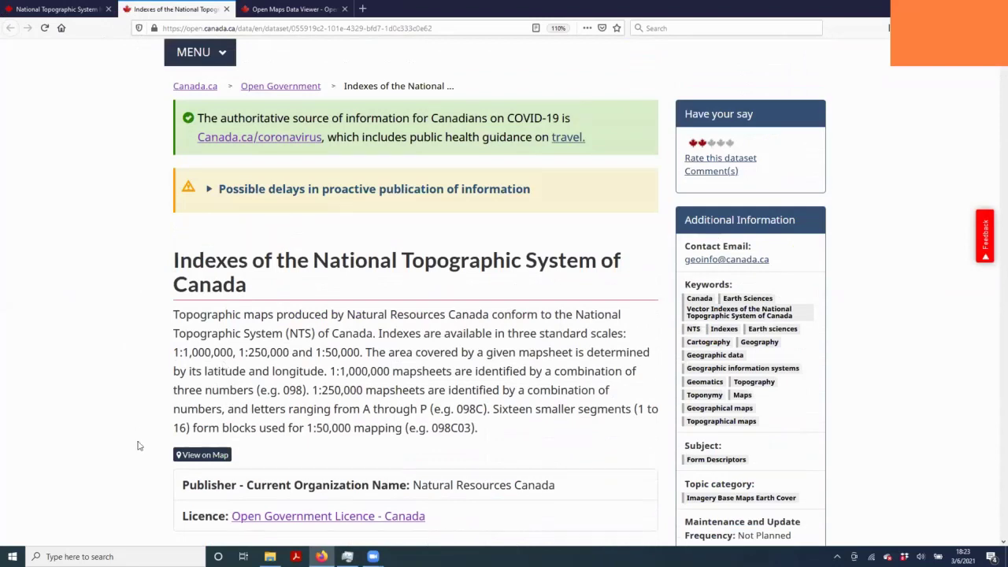
Step: Look up the 1:250,000 mapsheet number covering the Port Alberni area of Vancouver Island in the Open Maps Data Viewer
{"action": "left_click", "coordinate": [282, 7]}
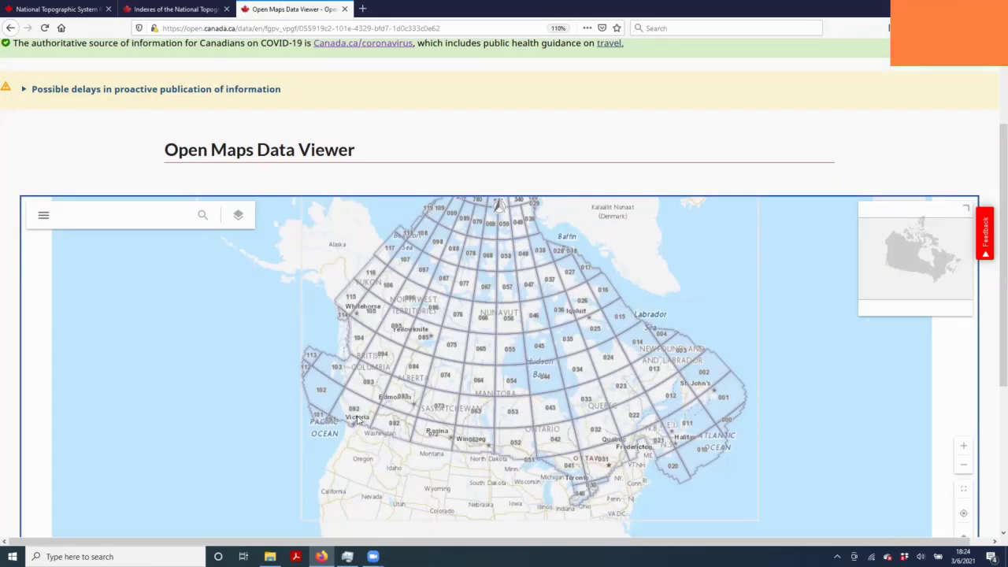
{"action": "scroll", "coordinate": [353, 420], "scroll_direction": "up", "scroll_amount": 5}
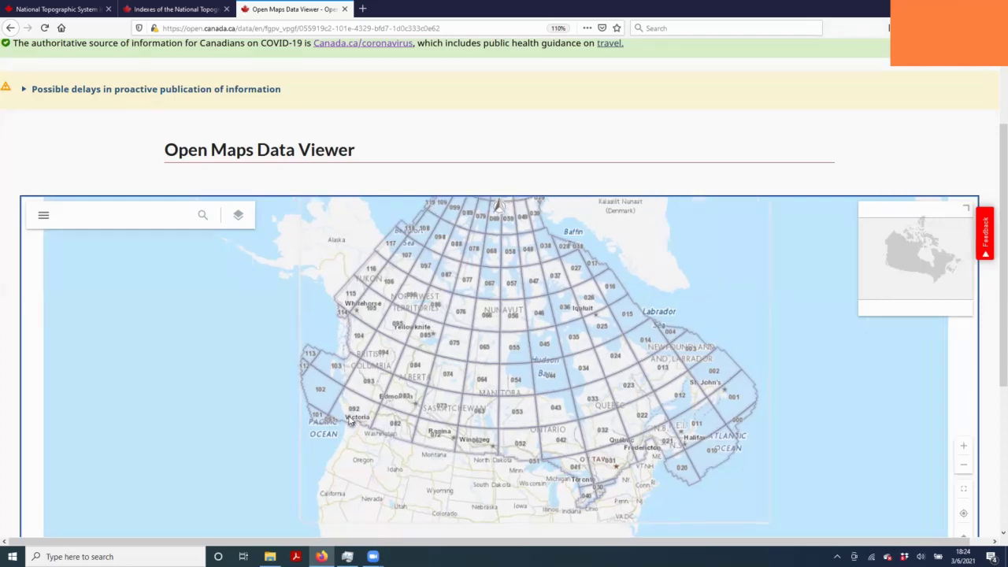
{"action": "scroll", "coordinate": [348, 418], "scroll_direction": "down", "scroll_amount": 3}
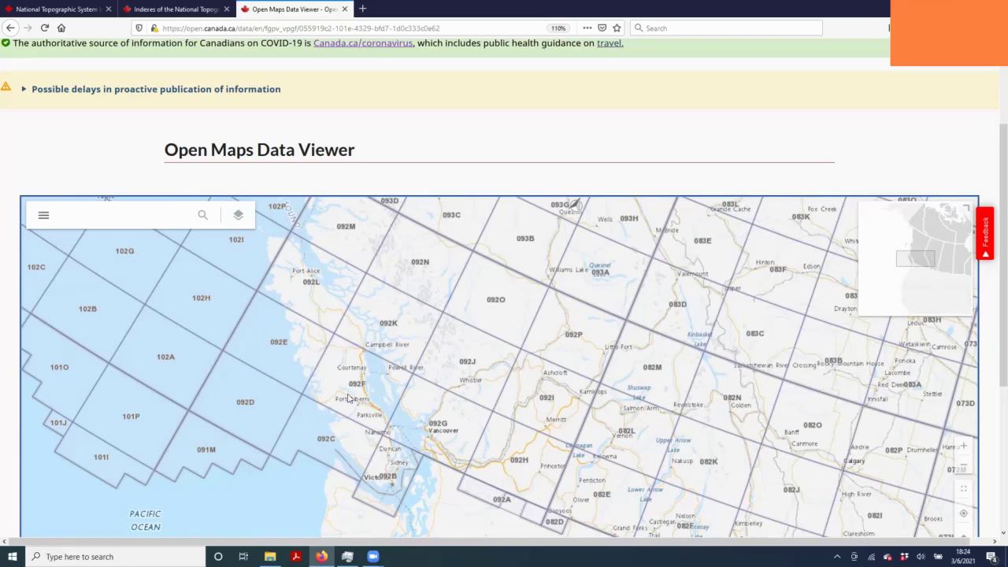
{"action": "scroll", "coordinate": [348, 398], "scroll_direction": "up", "scroll_amount": 1}
{"action": "scroll", "coordinate": [349, 397], "scroll_direction": "up", "scroll_amount": 2}
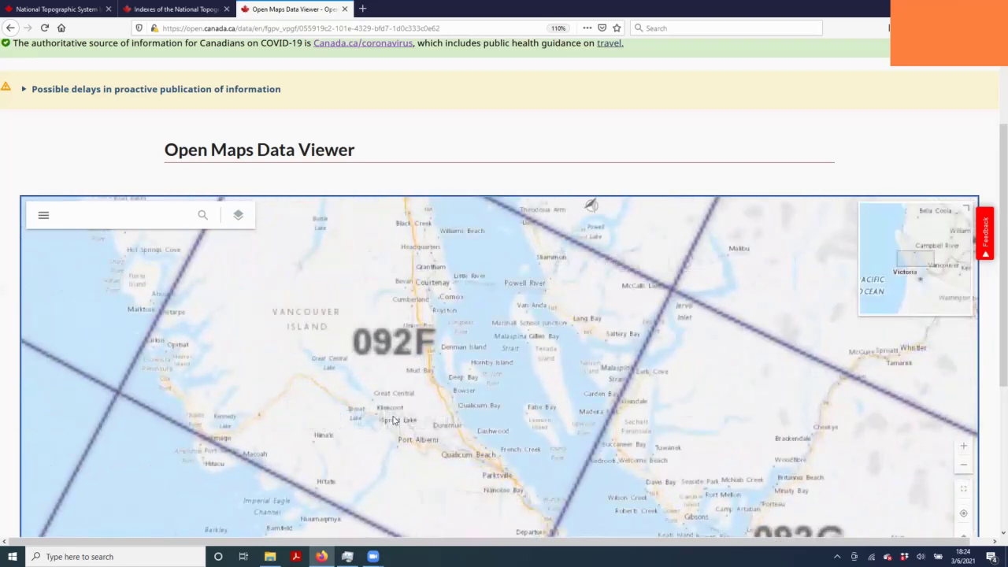
{"action": "scroll", "coordinate": [401, 419], "scroll_direction": "up", "scroll_amount": 2}
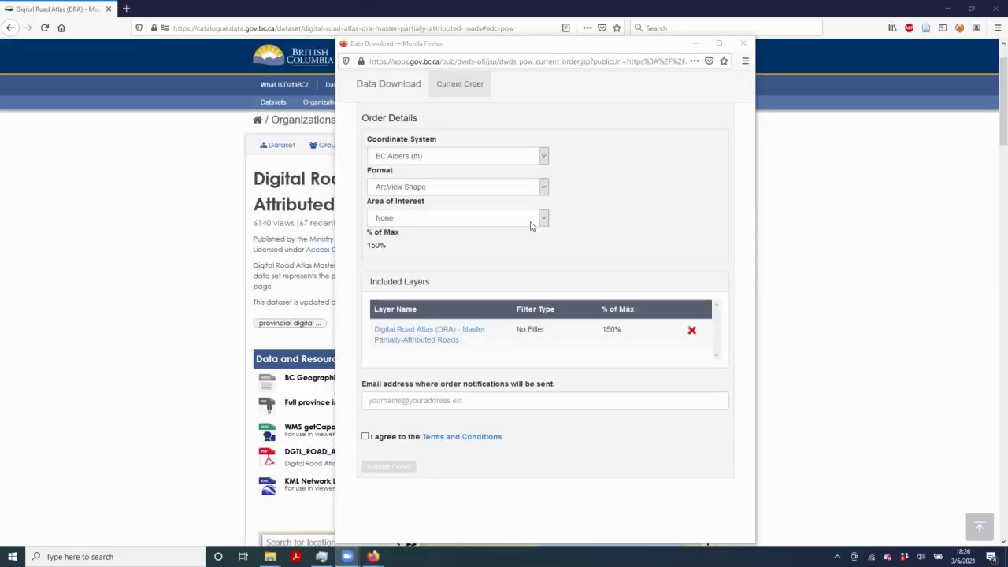
Step: In the Digital Road Atlas order, apply mapsheet 092f as the area of interest with clipping on, and check the layer's % of Max
{"action": "left_click", "coordinate": [530, 221]}
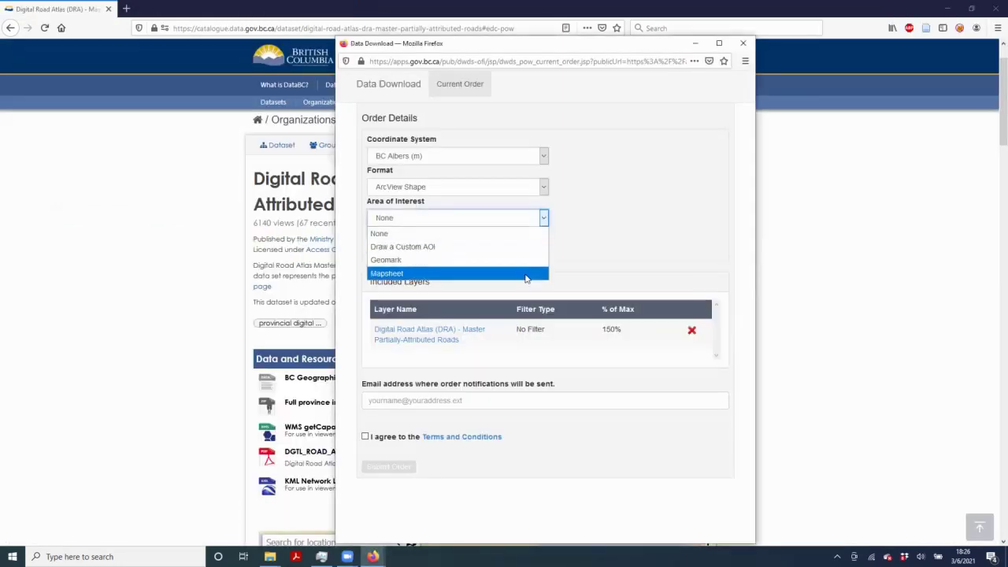
{"action": "left_click", "coordinate": [526, 274]}
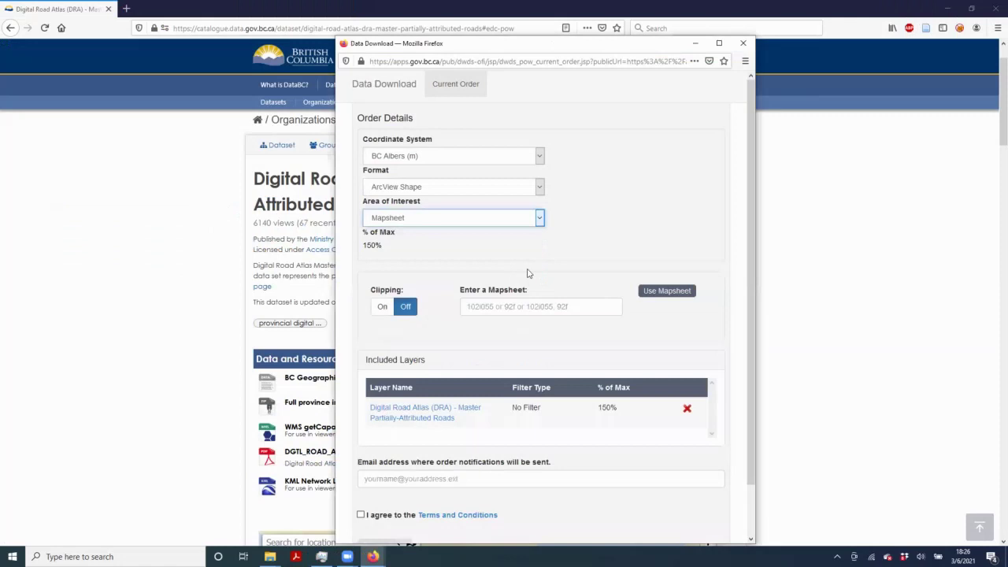
{"action": "left_click", "coordinate": [570, 312]}
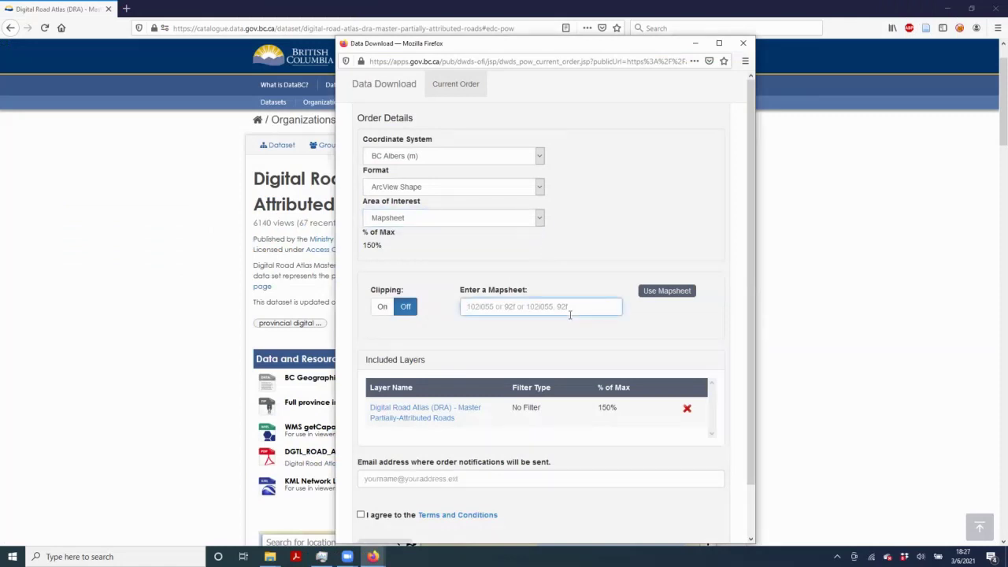
{"action": "type", "text": "092f"}
{"action": "left_click", "coordinate": [383, 309]}
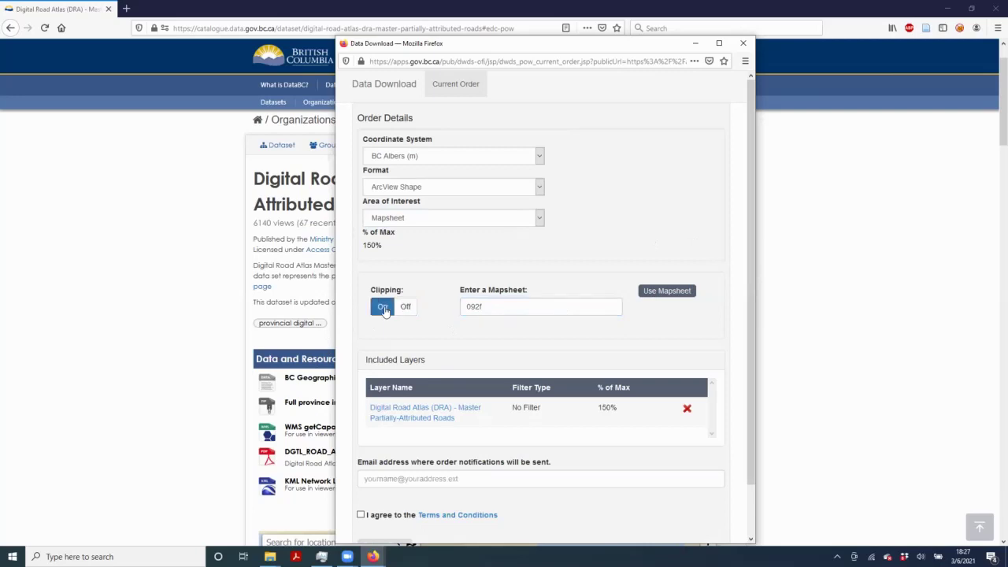
{"action": "left_click", "coordinate": [668, 293]}
{"action": "left_click_drag", "start_coordinate": [626, 416], "coordinate": [576, 414]}
Step: Agree to the order's Terms and Conditions and make the notification email field ready for entry
{"action": "scroll", "coordinate": [604, 223], "scroll_direction": "down", "scroll_amount": 1}
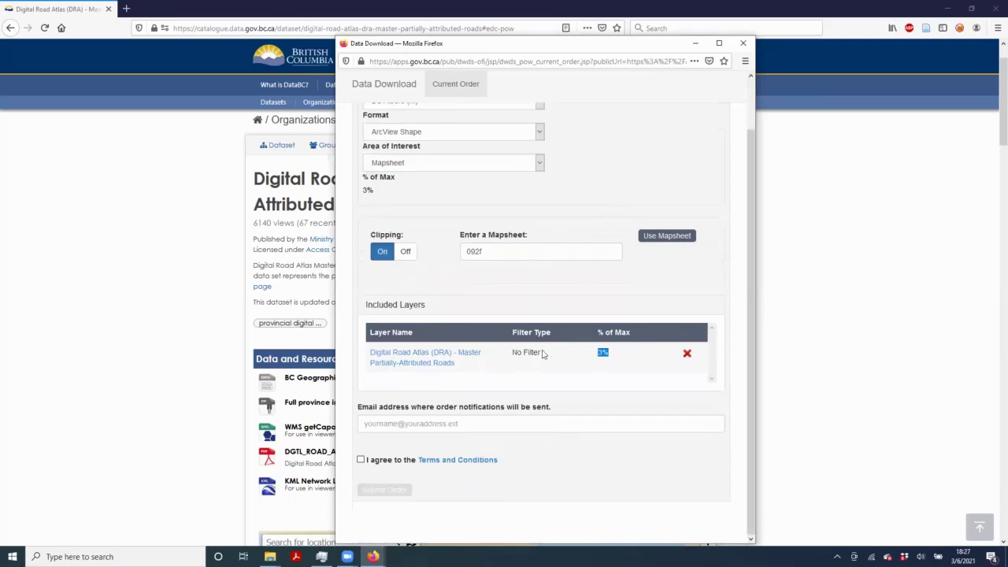
{"action": "left_click", "coordinate": [401, 424]}
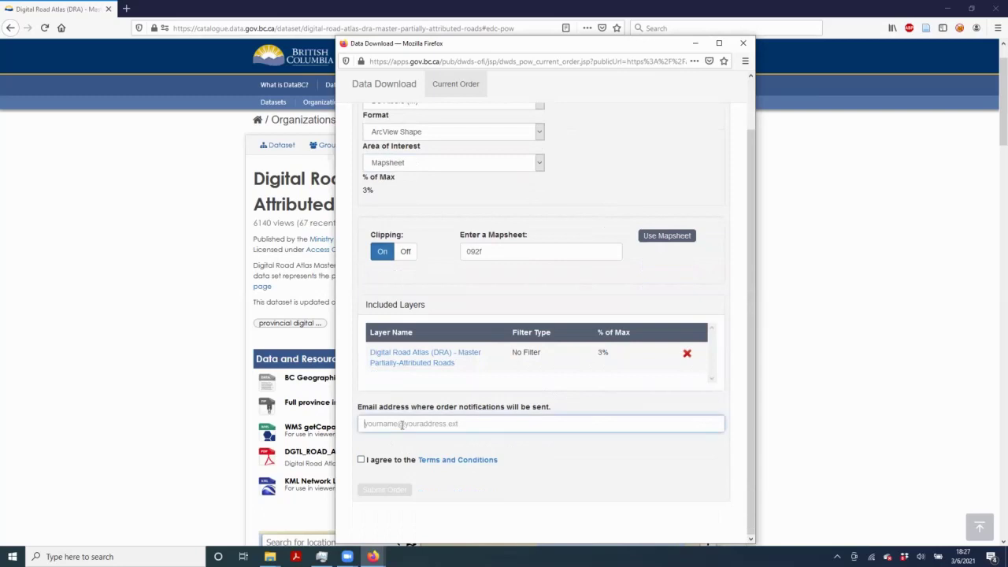
{"action": "left_click", "coordinate": [361, 460]}
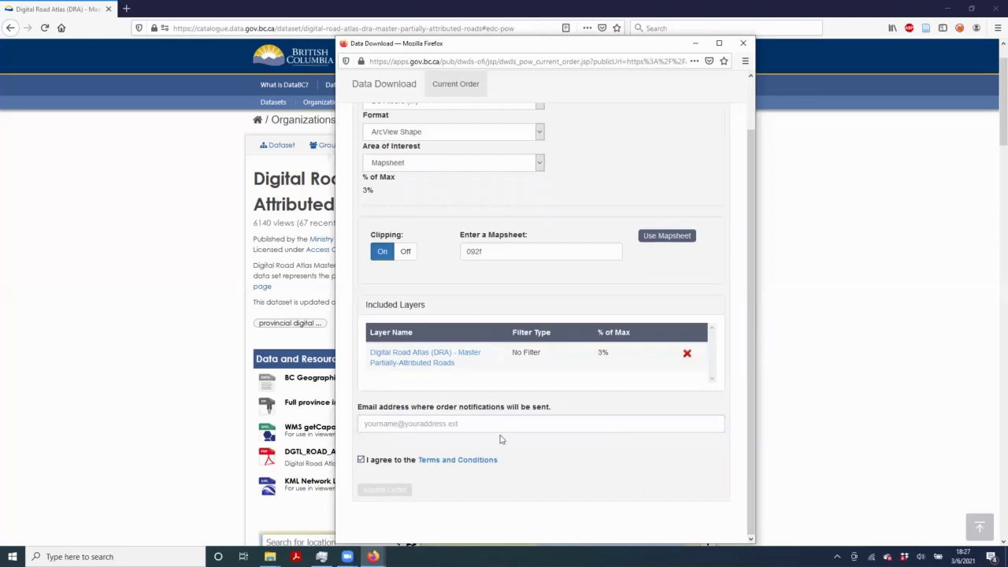
{"action": "left_click", "coordinate": [471, 423]}
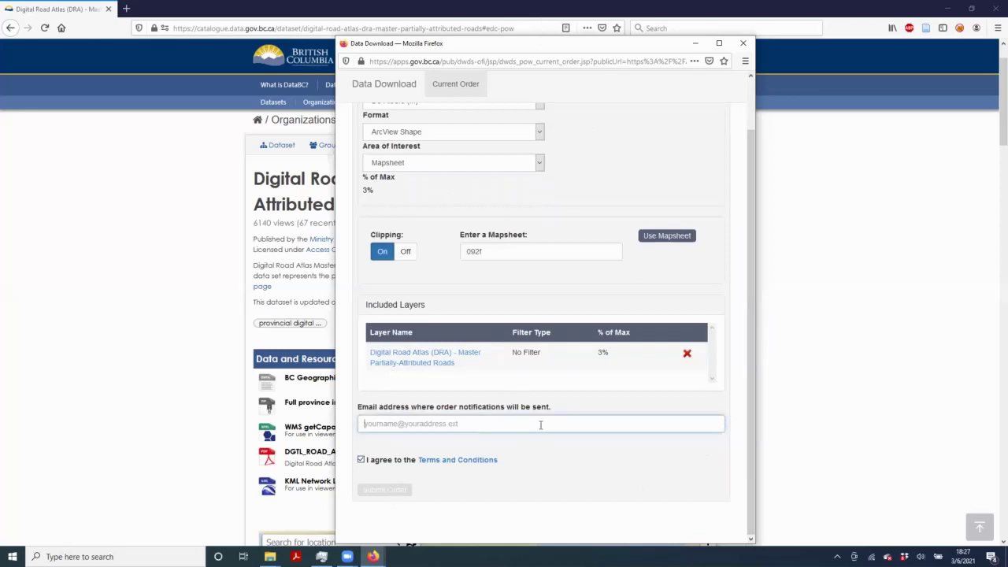